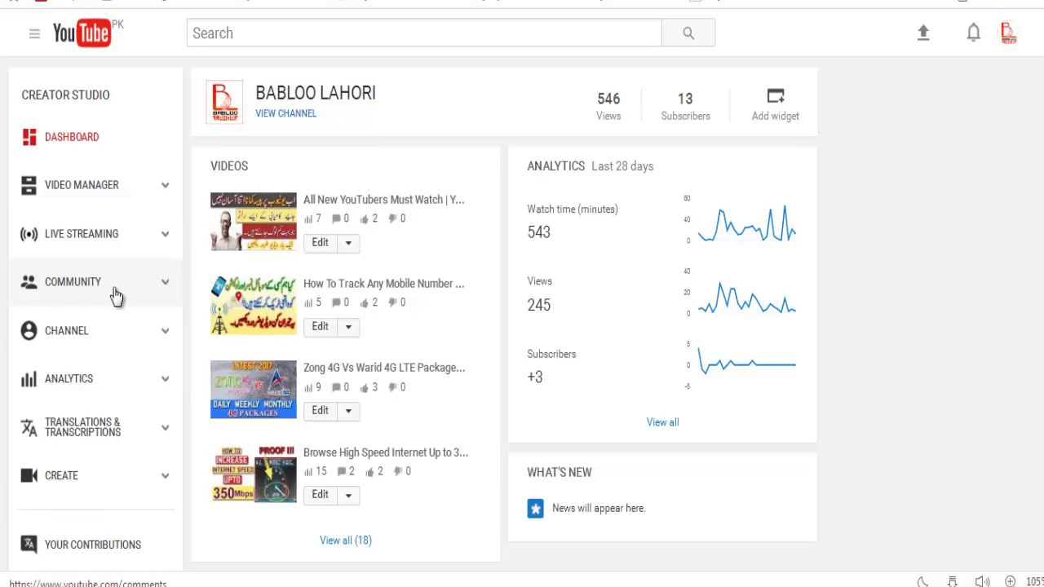
Open the channel's community settings and review the automated filters down to the blocked words list.
click(114, 289)
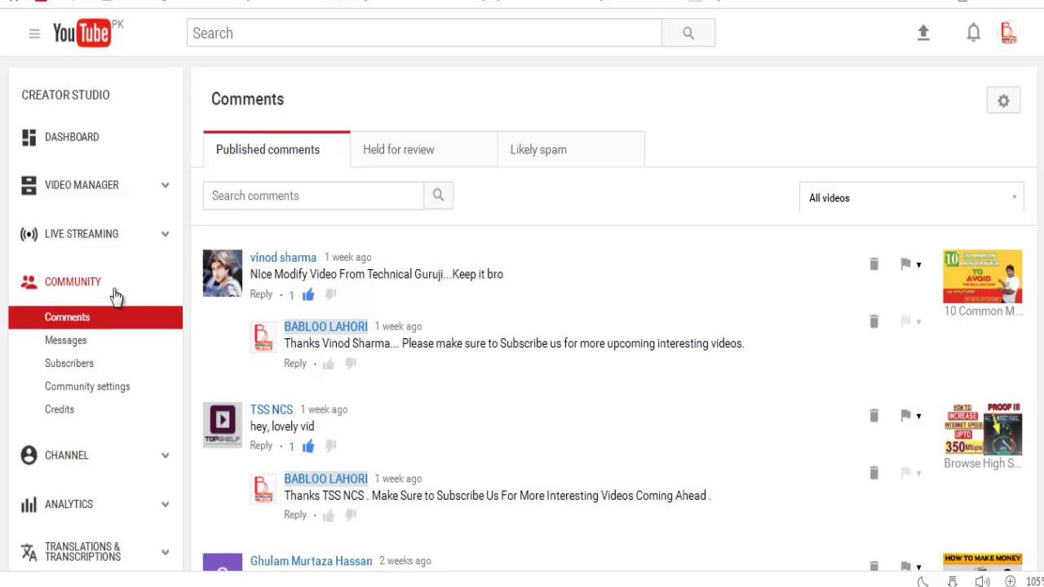
click(104, 390)
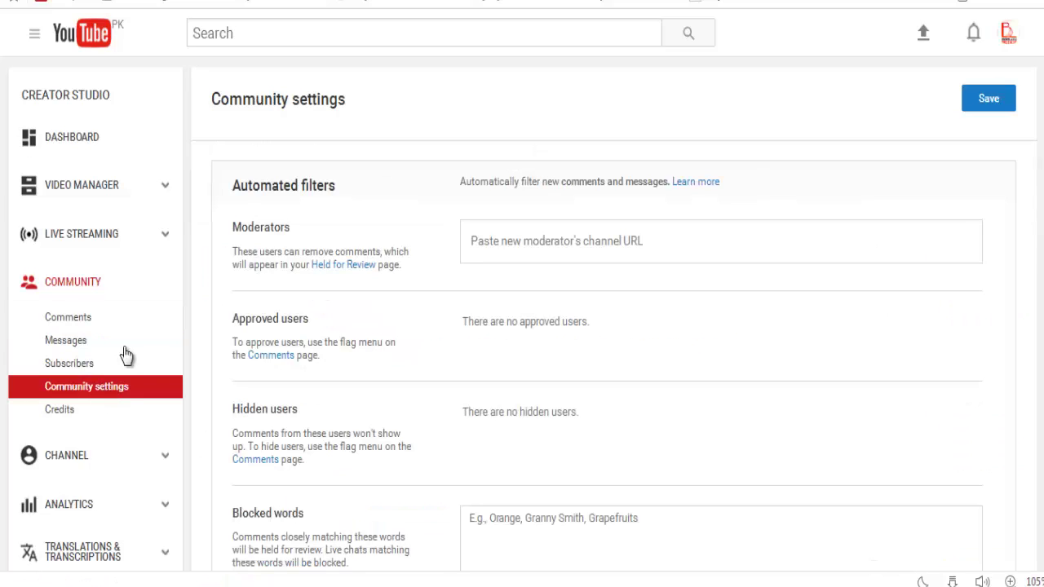
scroll(990, 161, down, 1)
scroll(523, 289, up, 1)
scroll(922, 193, down, 3)
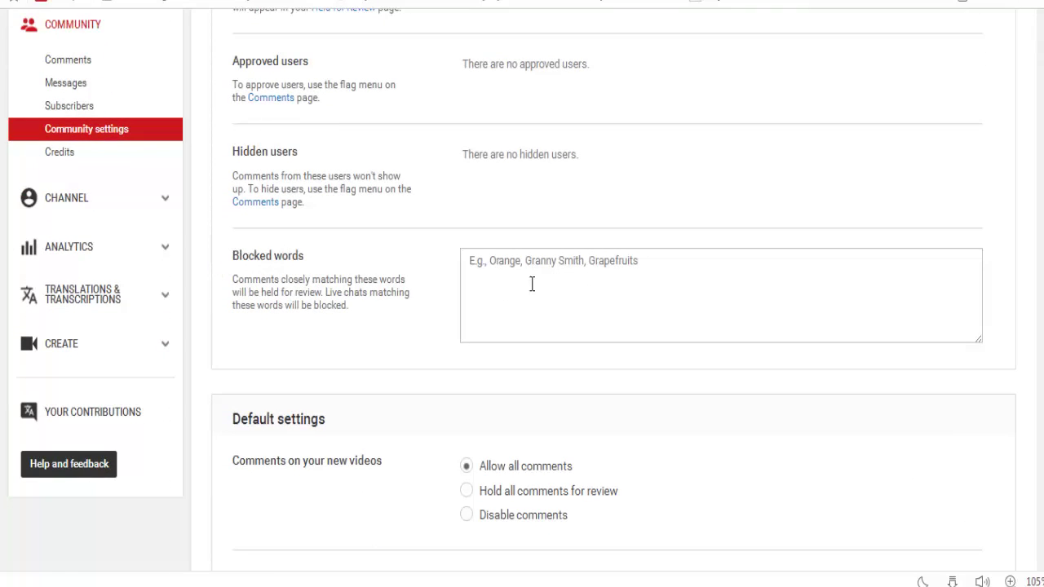
click(574, 279)
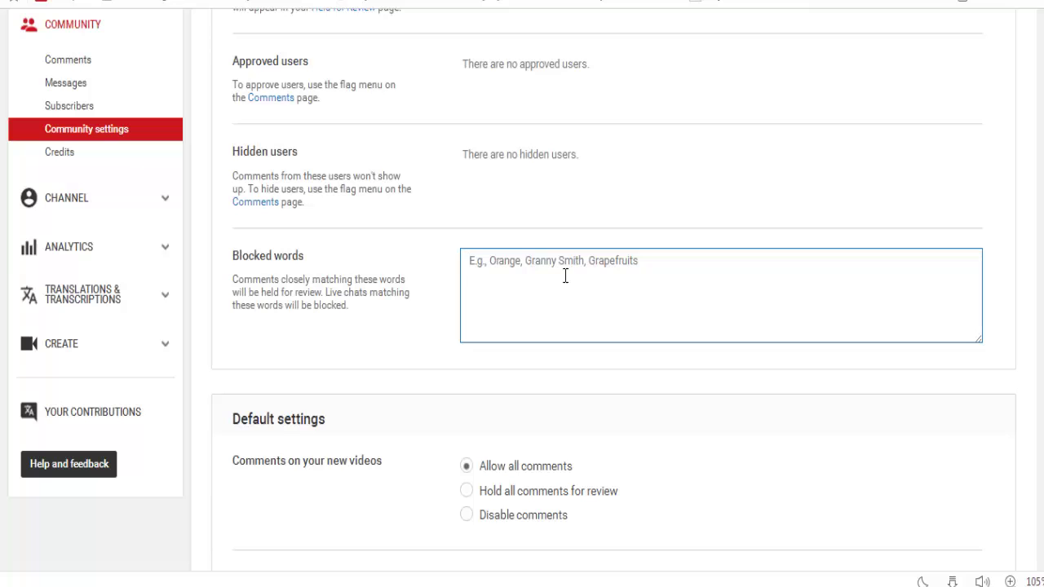
Go to the channel's comments and view the ones classified as likely spam.
scroll(1012, 367, up, 3)
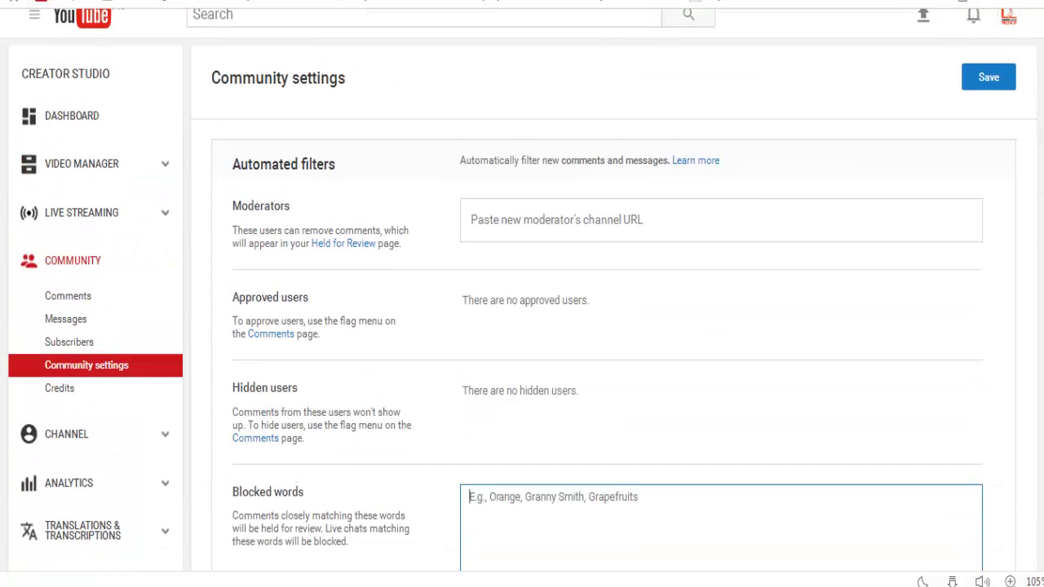
scroll(522, 326, up, 1)
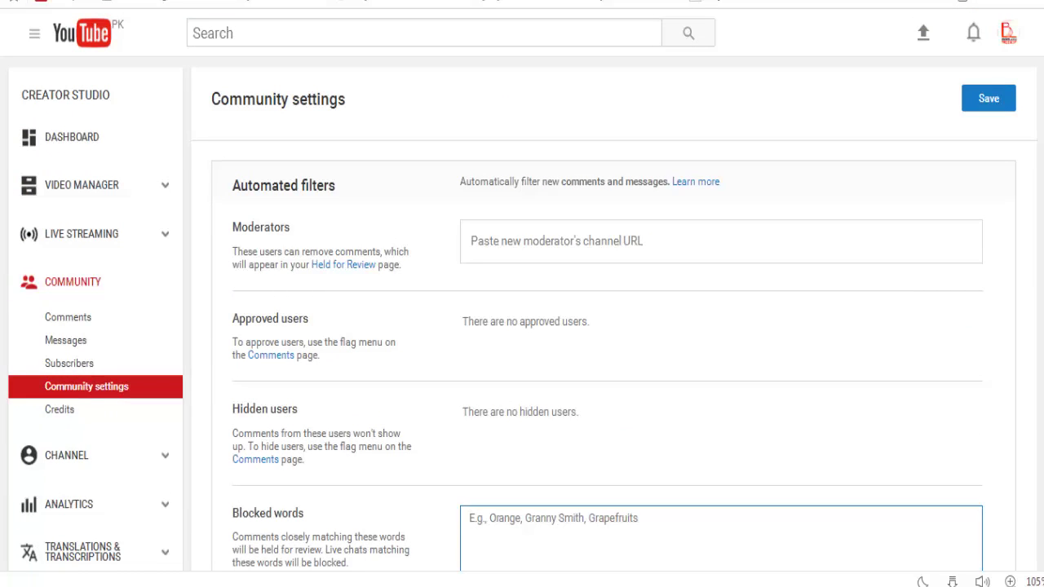
scroll(522, 326, down, 1)
scroll(522, 326, up, 1)
click(93, 323)
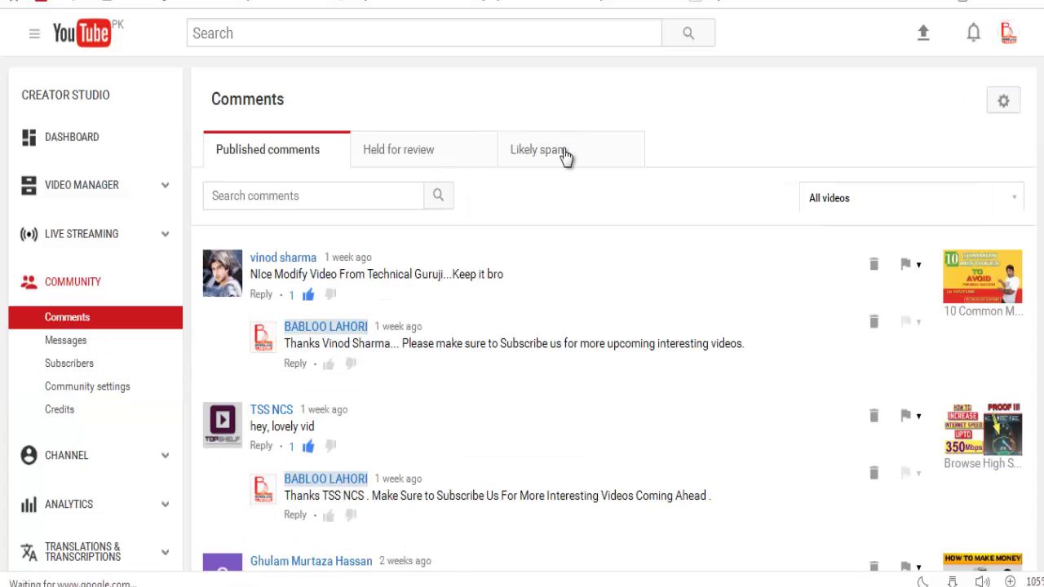
click(601, 156)
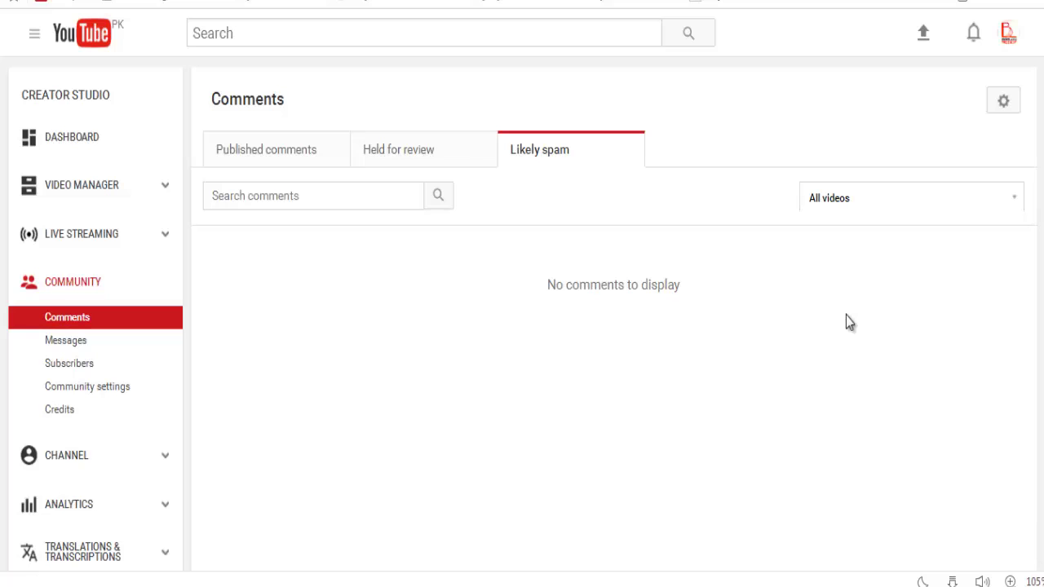
In the community settings, enter the blocked words "sub for sub, check out my channel, sub me i will sub you back,".
click(112, 388)
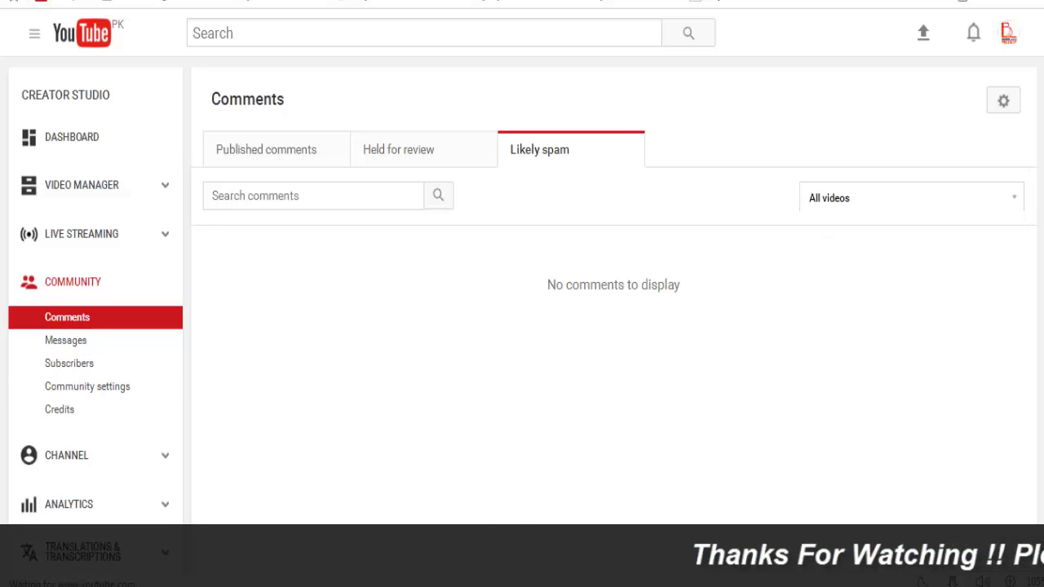
scroll(695, 145, down, 5)
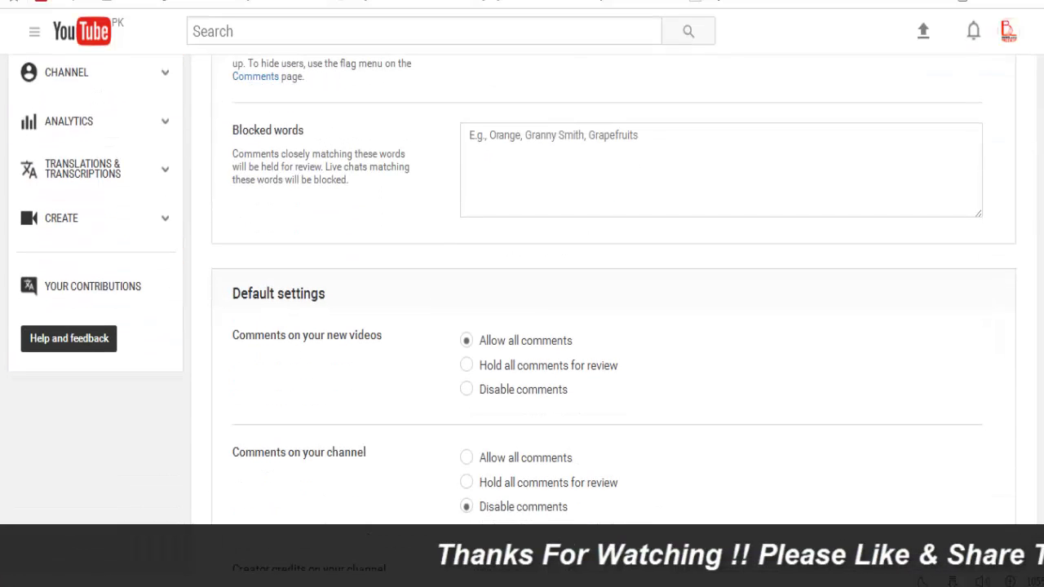
click(696, 146)
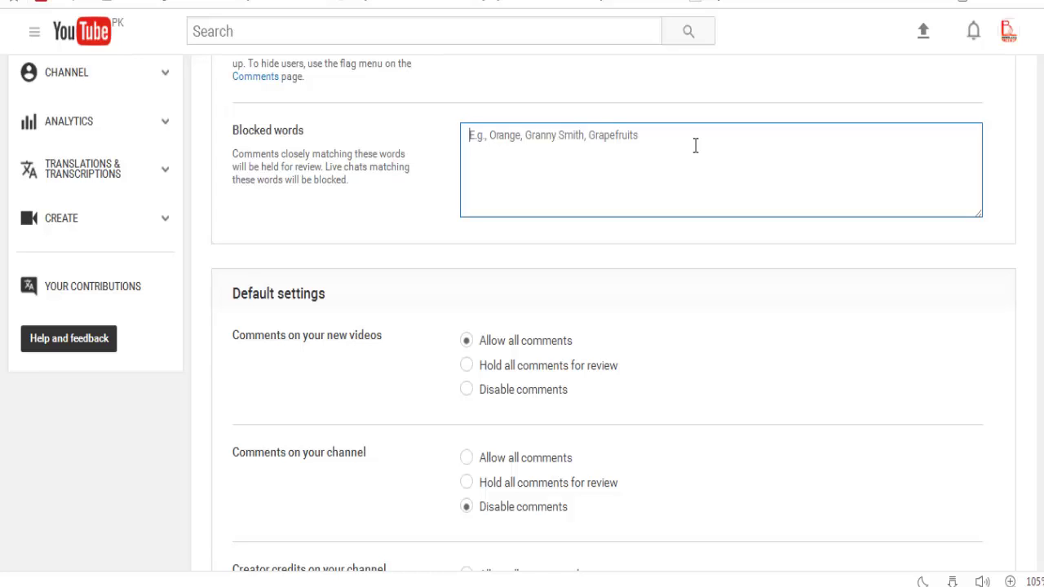
text(sub for sub ,)
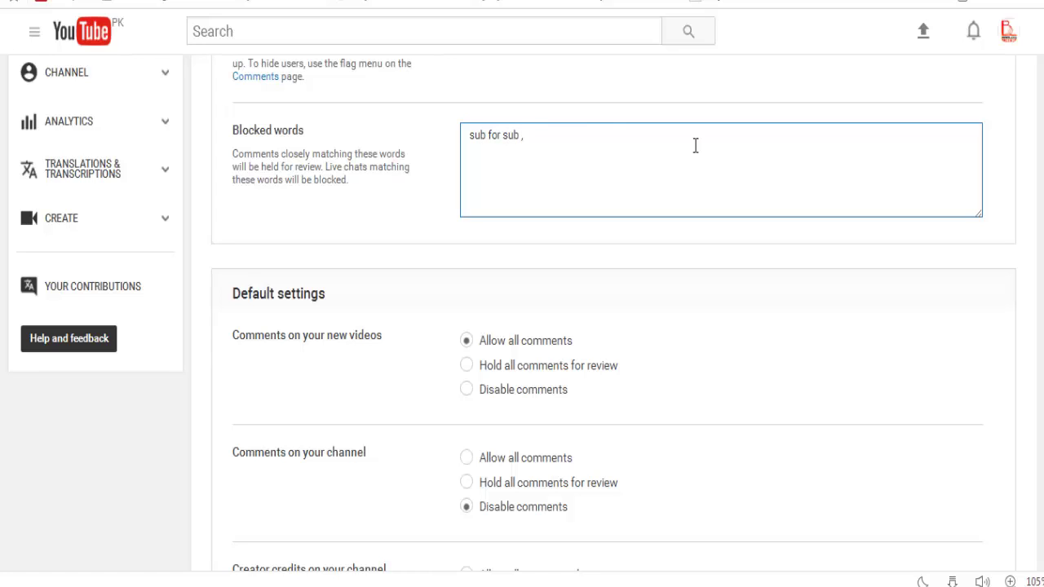
key(BackSpace)
text(, check out my channel, )
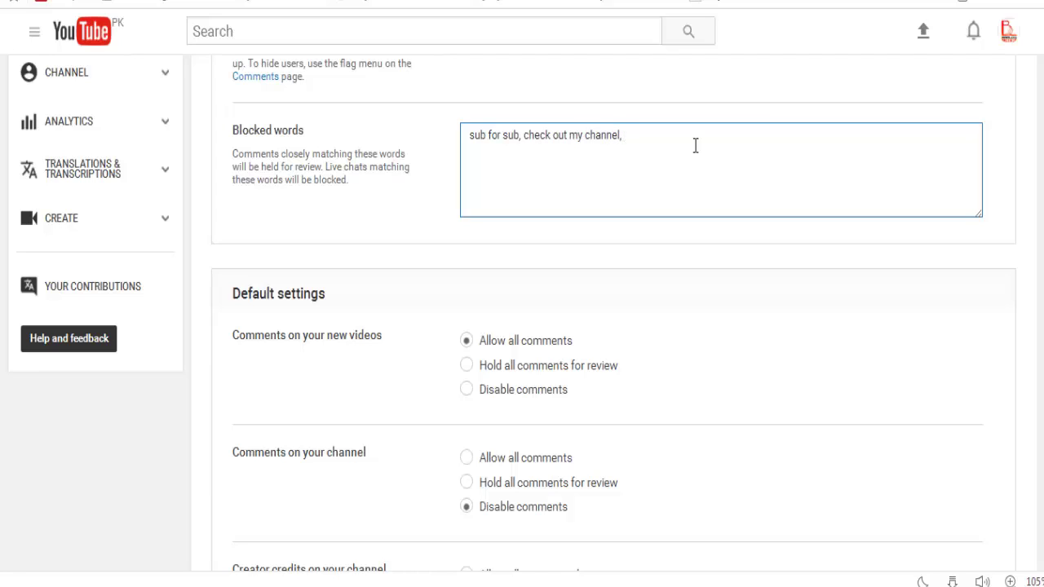
text(subs)
key(BackSpace)
text(me i will sub,you bac)
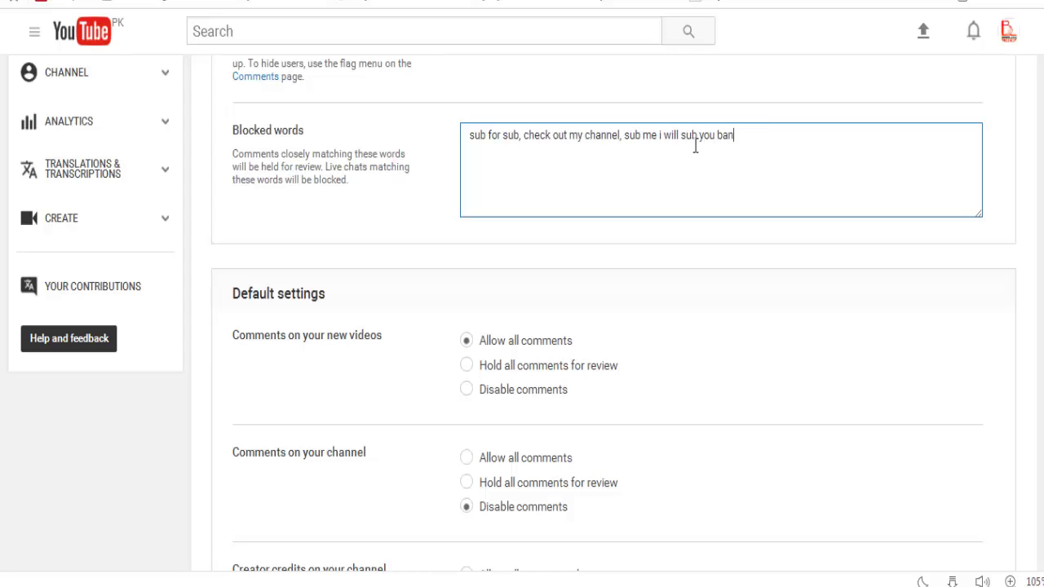
text(k,)
Follow the Moderators filter's link to the comments held for review, leaving the settings page without saving.
scroll(791, 136, up, 4)
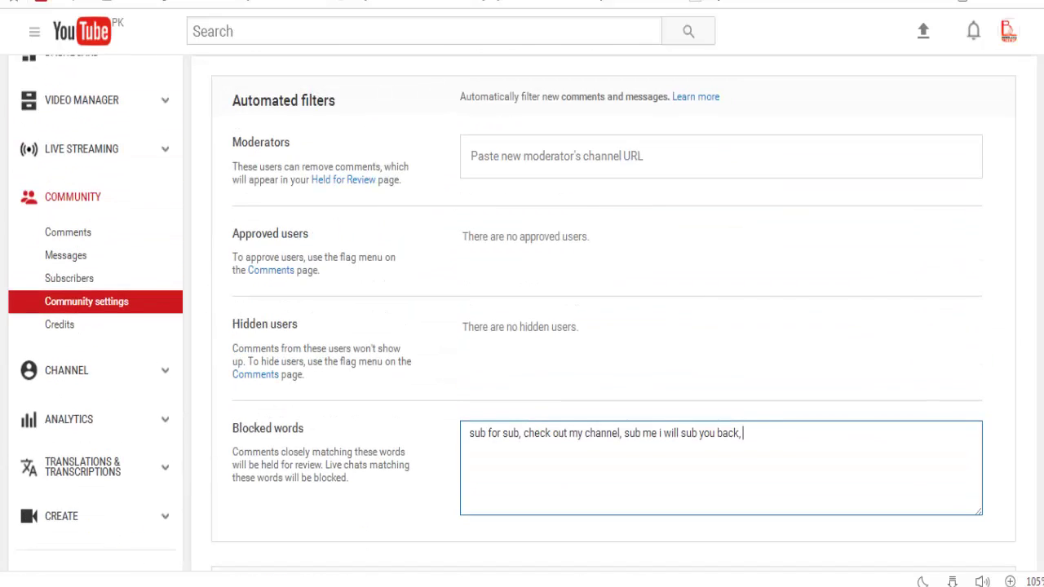
scroll(522, 312, up, 1)
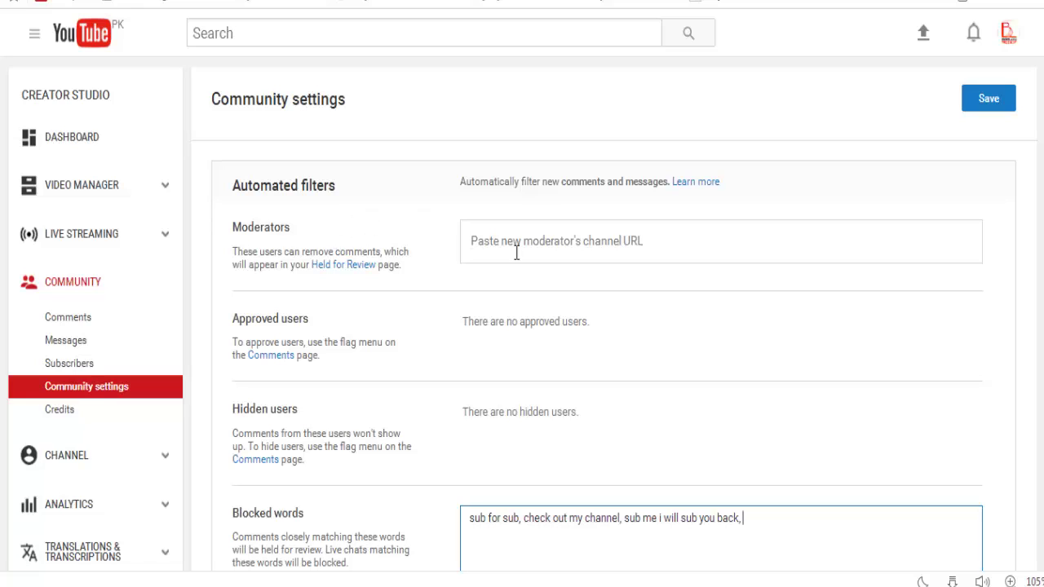
click(586, 239)
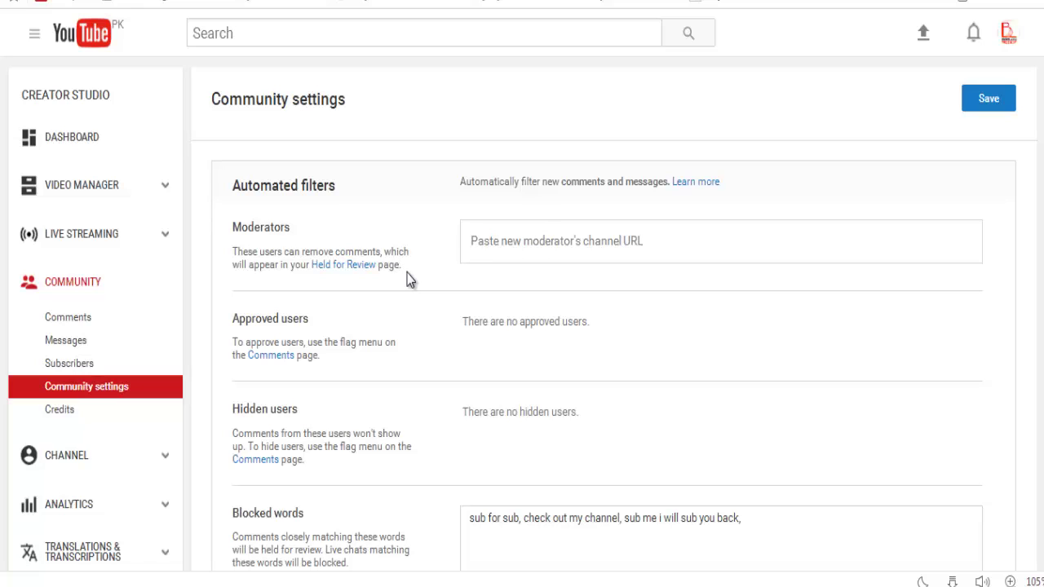
click(343, 267)
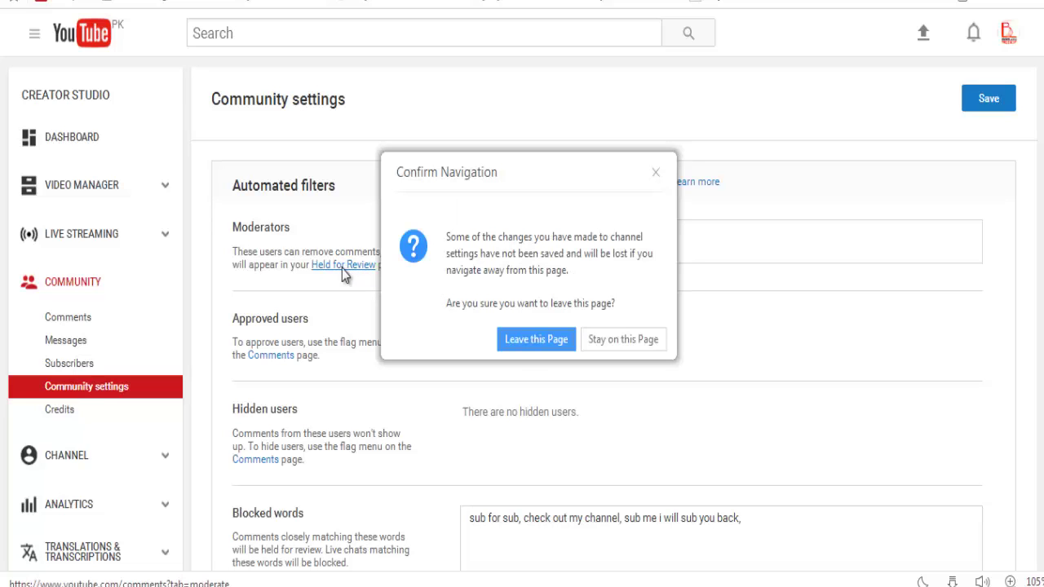
click(536, 342)
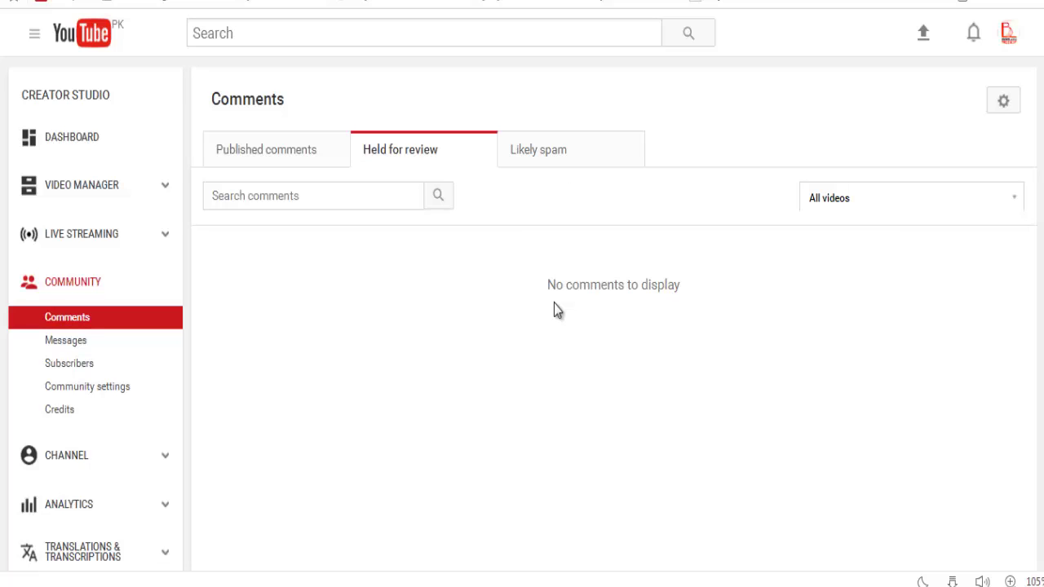
Return to the community settings and examine the blocked words filter and the default settings for comments and creator credits.
click(97, 388)
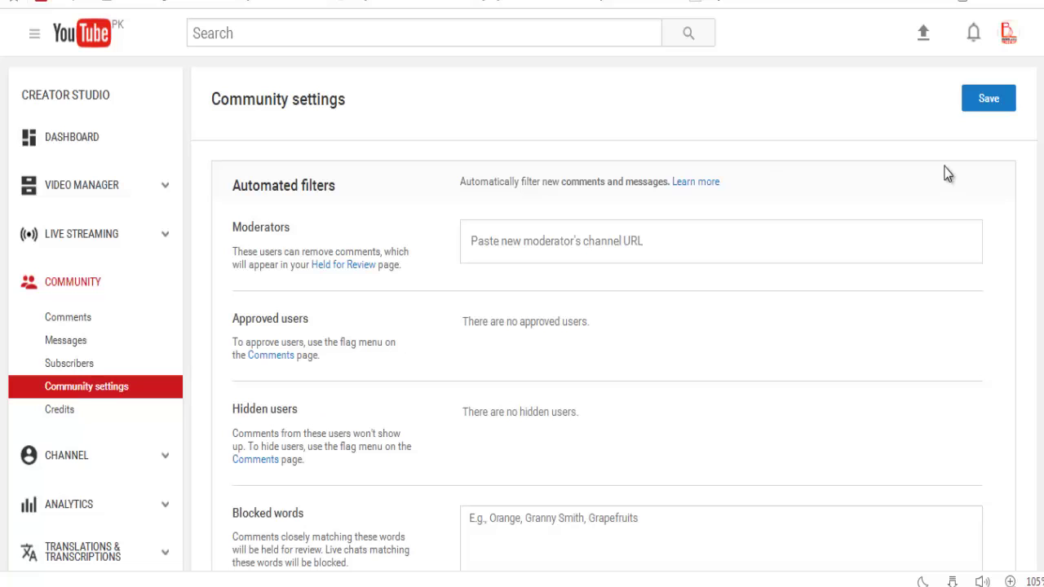
scroll(943, 170, down, 2)
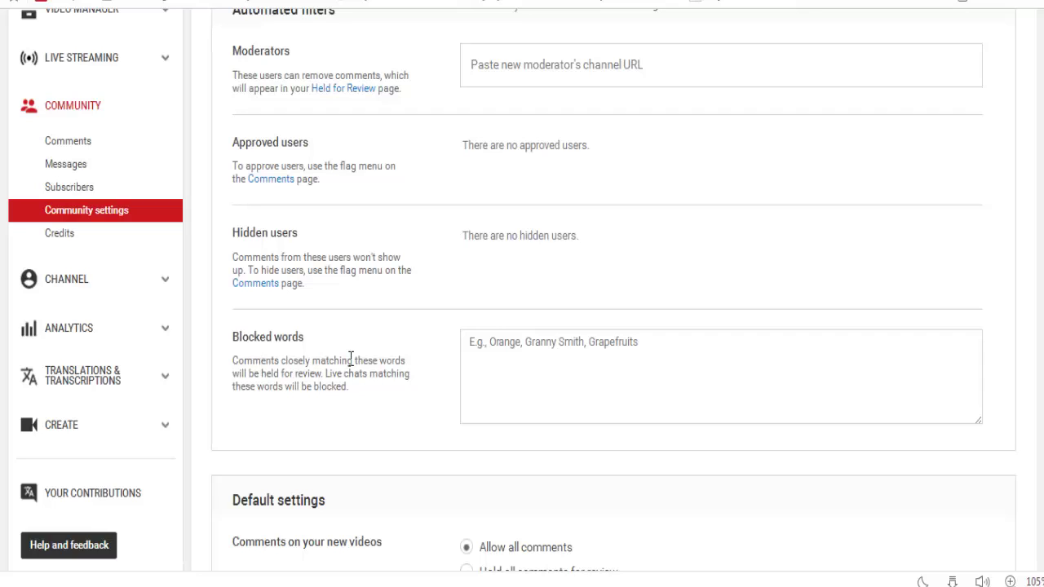
click(602, 352)
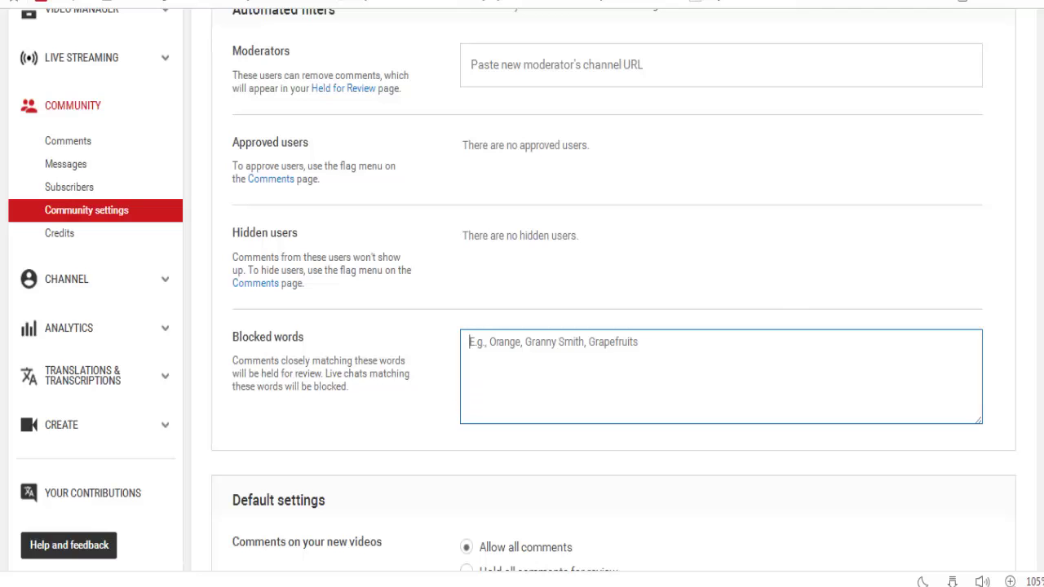
scroll(522, 327, down, 3)
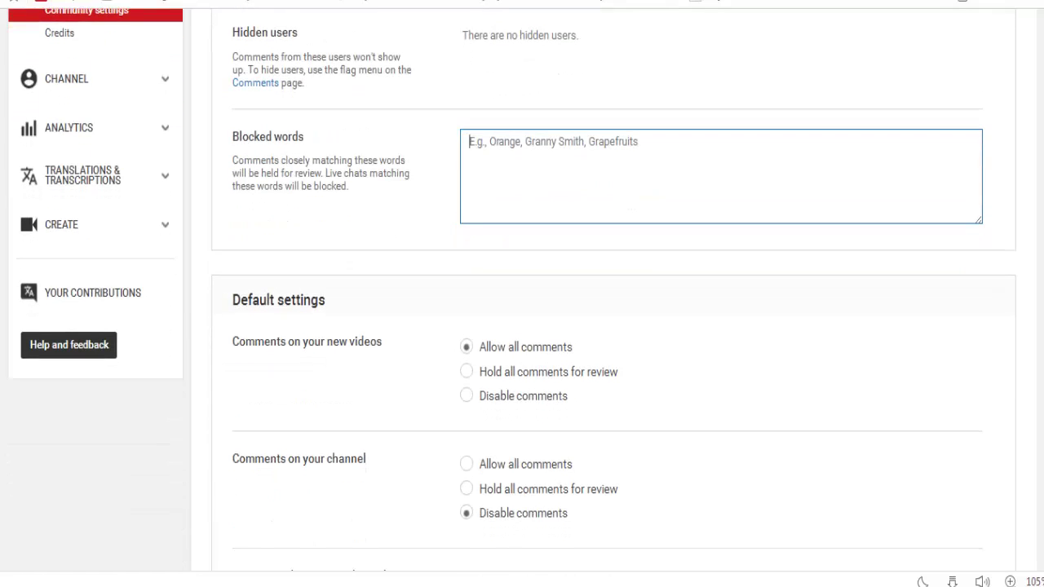
scroll(1036, 350, down, 3)
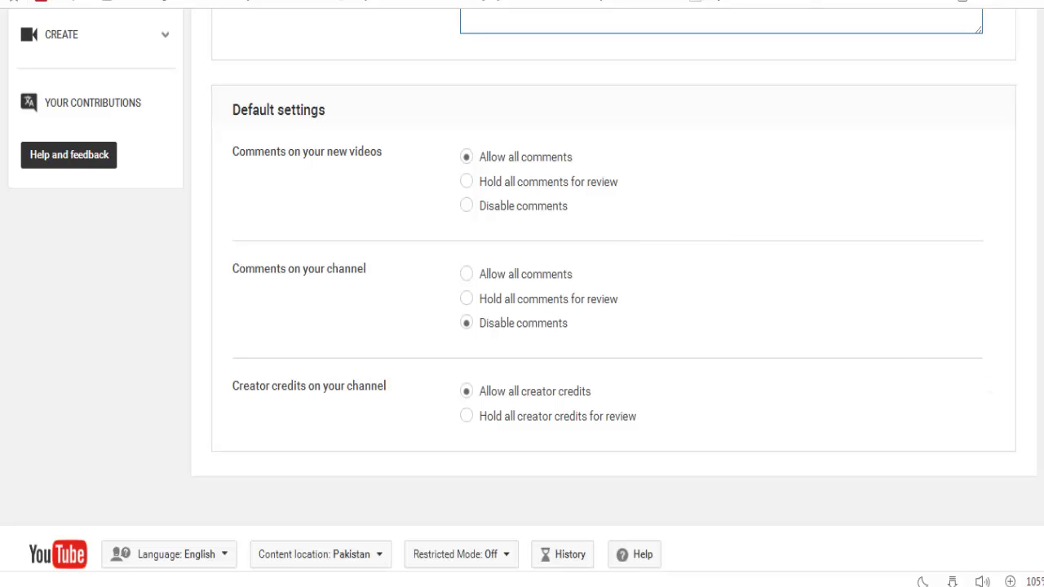
scroll(924, 303, down, 2)
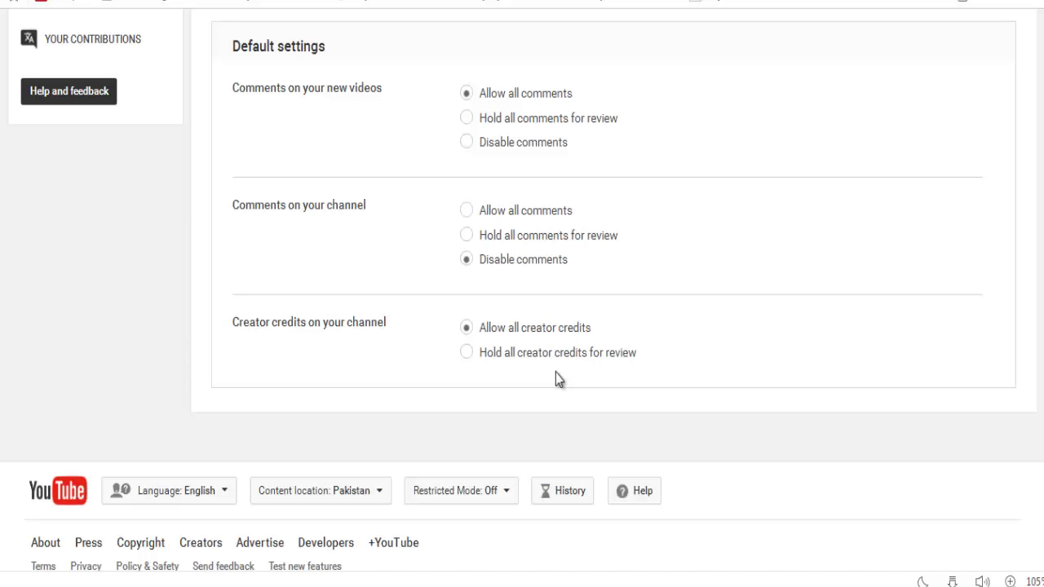
scroll(962, 302, up, 3)
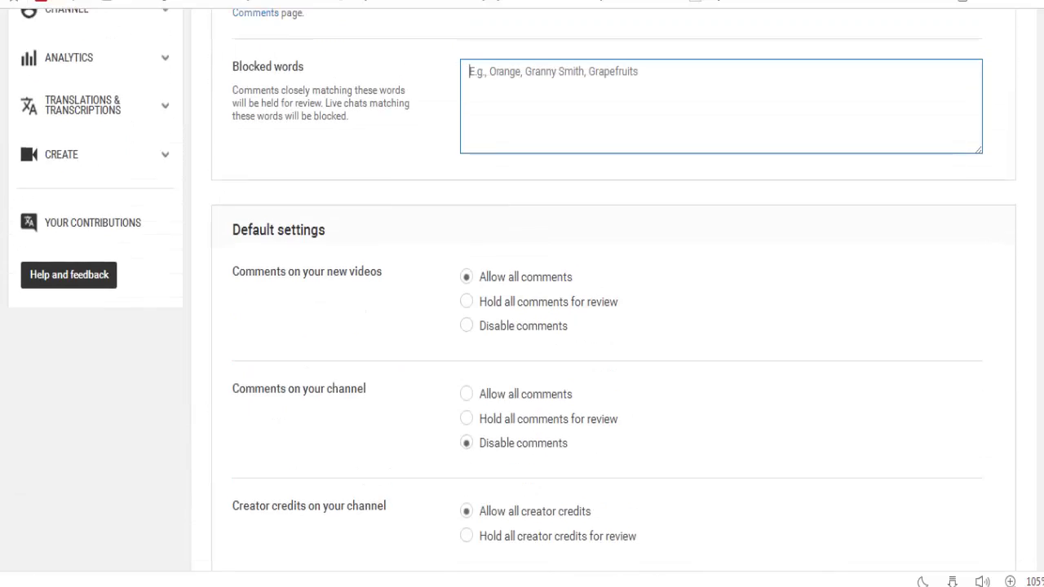
scroll(612, 326, up, 7)
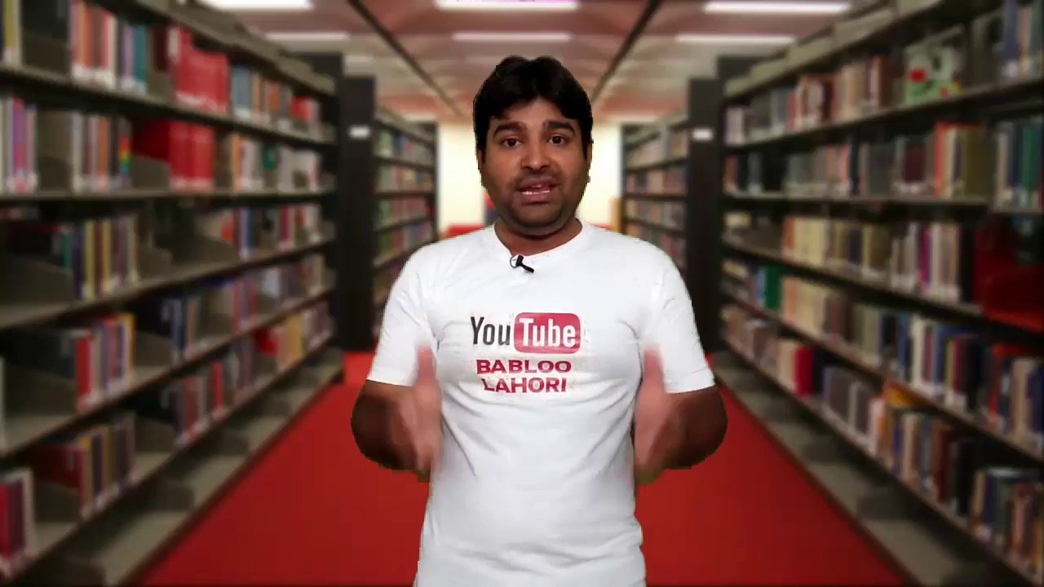